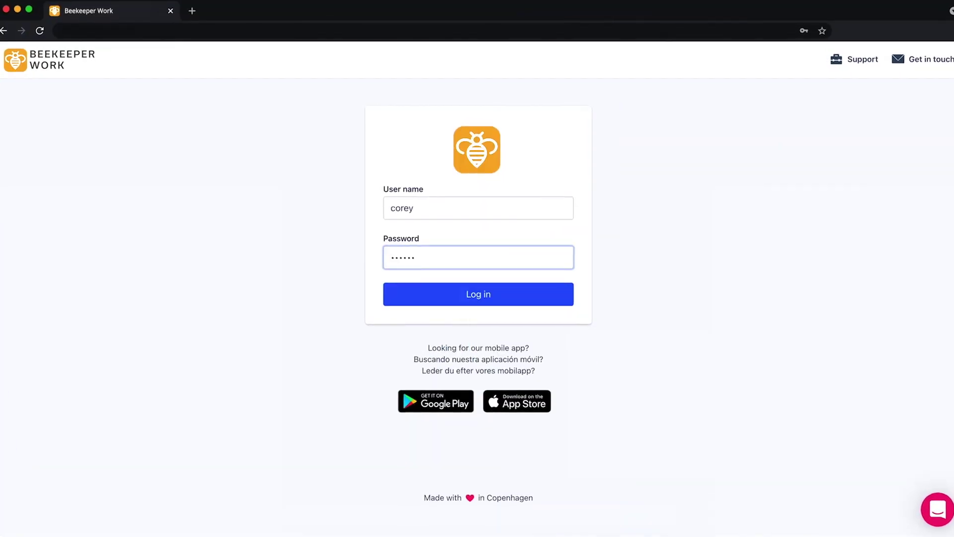
# Step: Sign in and open the Checkout workflow's Checkout Clean step details
pyautogui.click(457, 299)
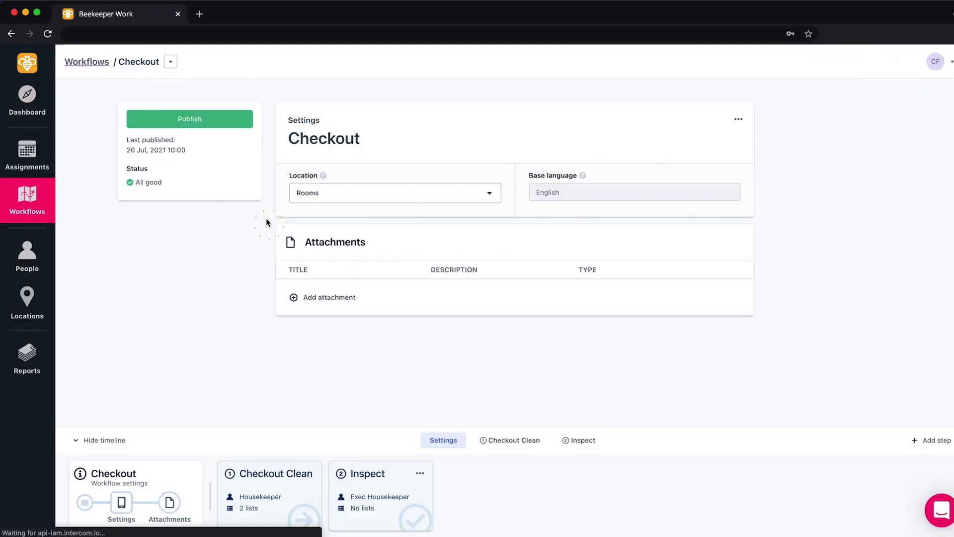
pyautogui.click(300, 501)
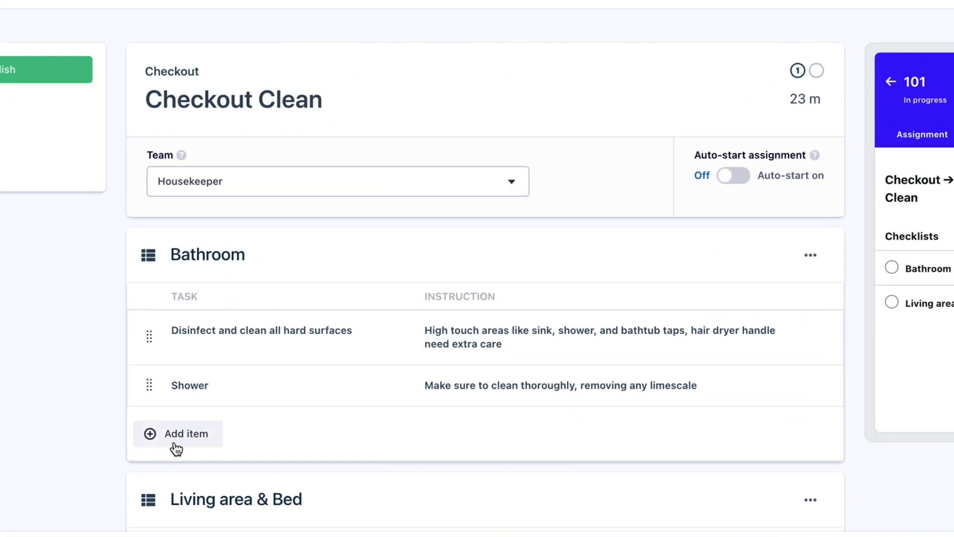
# Step: Add a 'Replenish bathroom amenities' Bathroom task, move it above Shower, then delete it
pyautogui.click(176, 443)
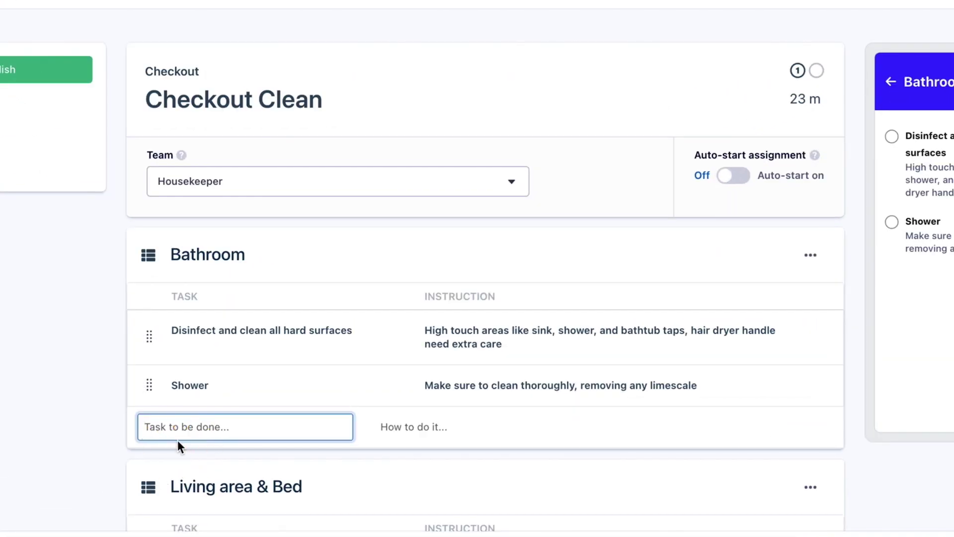
pyautogui.write('Replenish bathroom amenities')
pyautogui.press('Tab')
pyautogui.write('T')
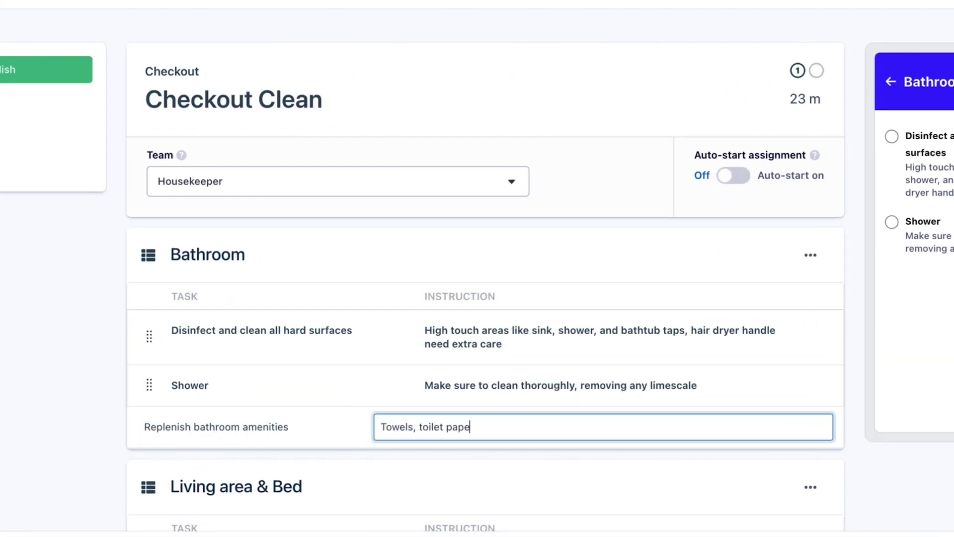
pyautogui.write('r, shampoo etc')
pyautogui.press('Return')
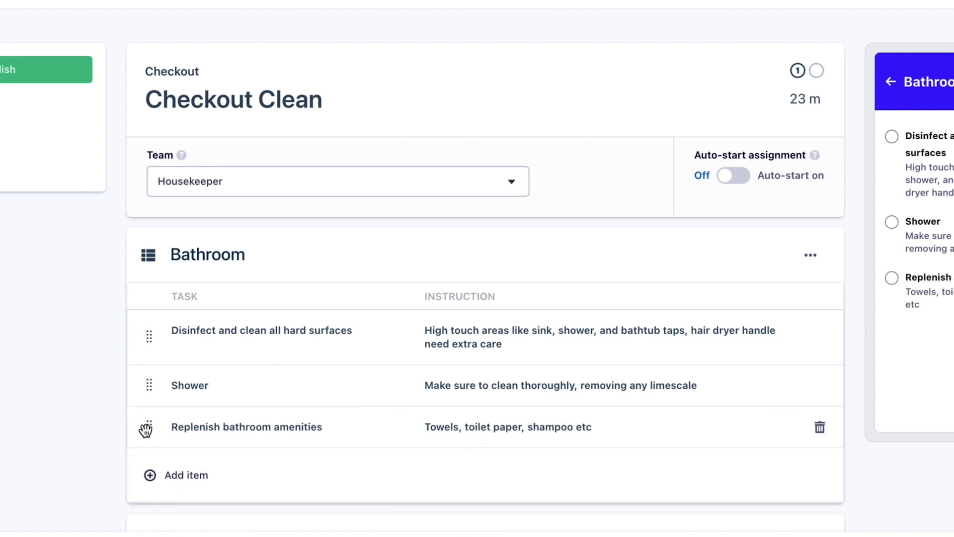
pyautogui.moveTo(146, 427); pyautogui.dragTo(147, 381)
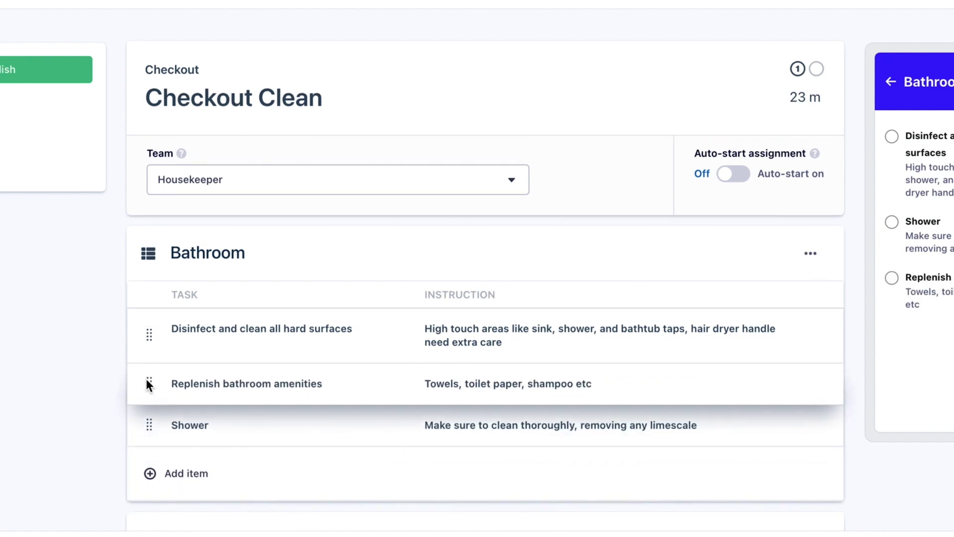
pyautogui.click(820, 381)
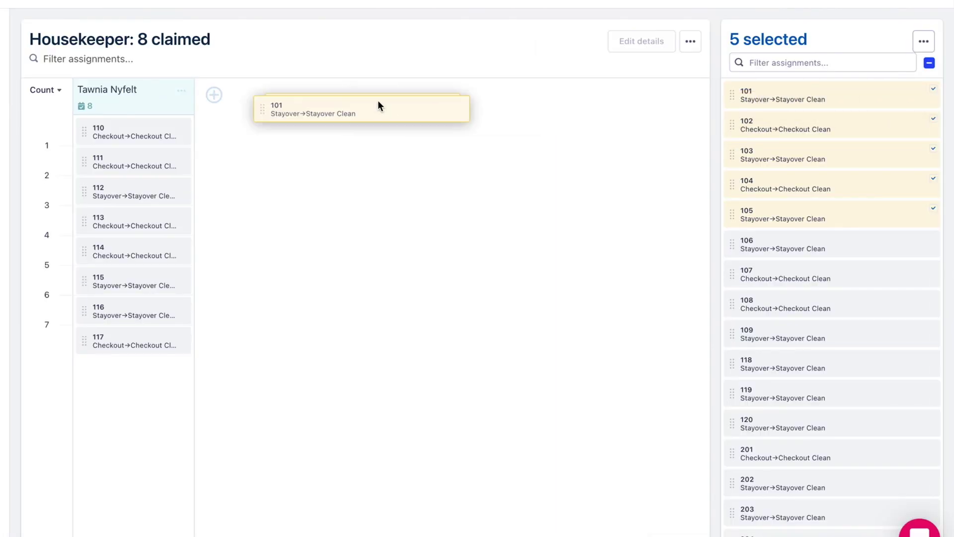
pyautogui.moveTo(532, 177); pyautogui.dragTo(299, 112)
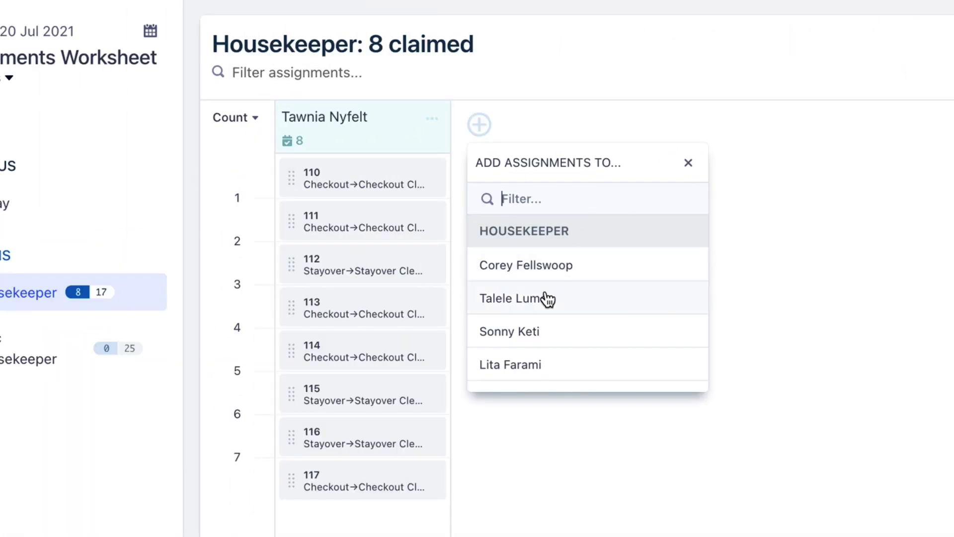
pyautogui.click(548, 298)
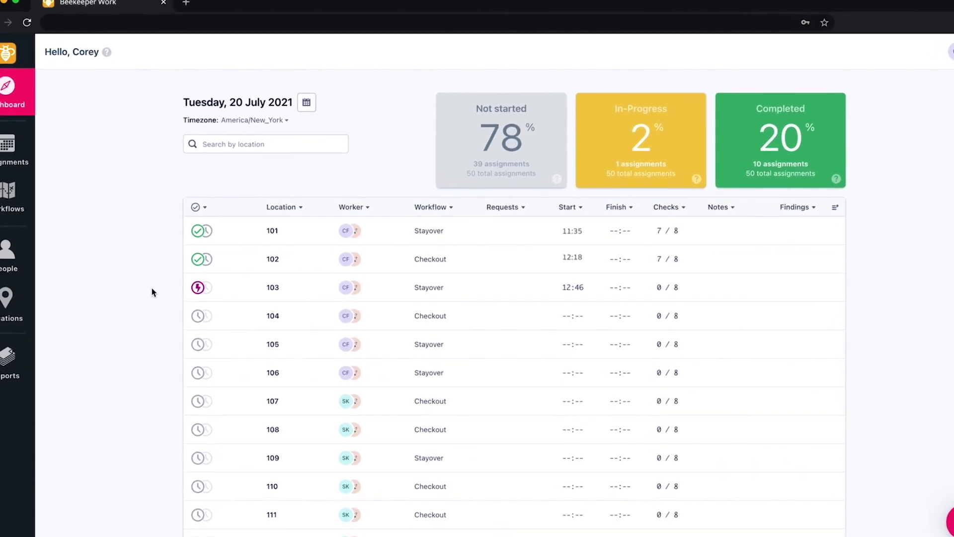
pyautogui.moveTo(99, 282)
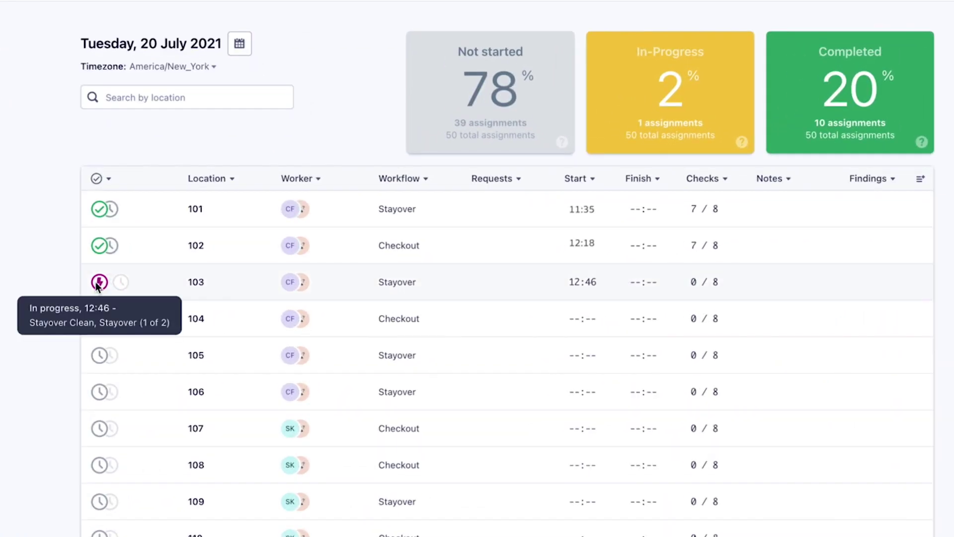
# Step: Open room 103's details and expand its 7 checked Stayover Clean checklist items
pyautogui.click(159, 291)
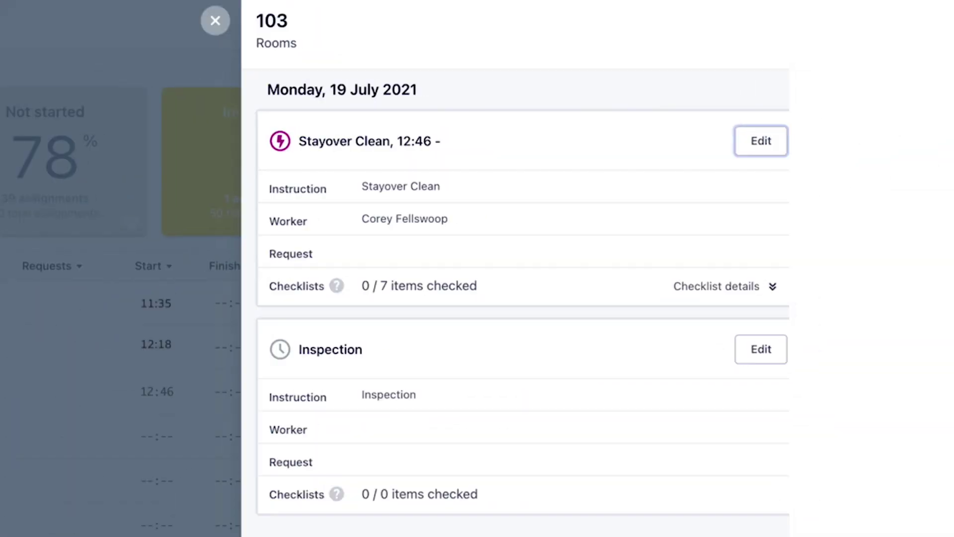
pyautogui.click(704, 291)
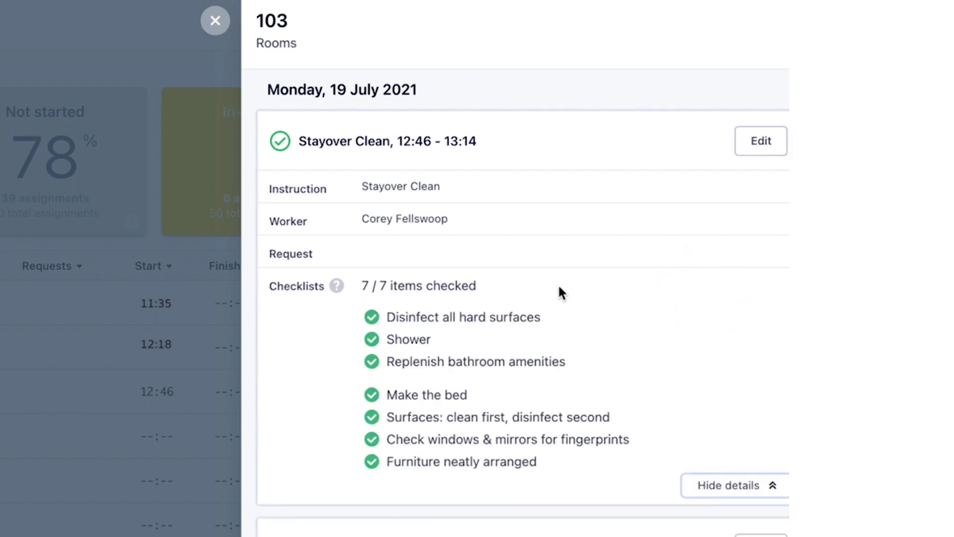